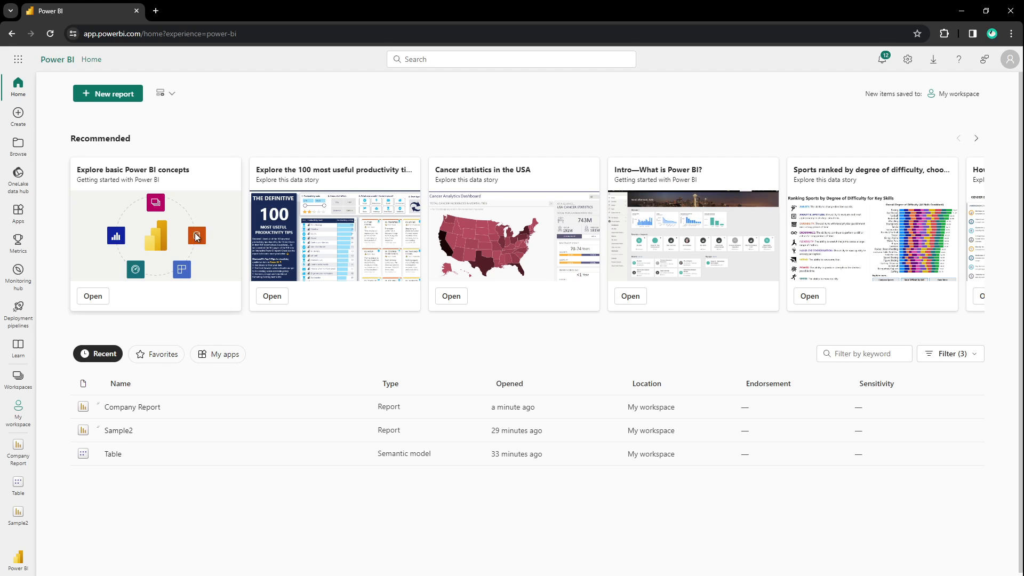
Open Company Report for editing and pin its employees-by-company bar chart to a new dashboard named "Report Dashboard"
{"action": "left_click", "coordinate": [133, 408]}
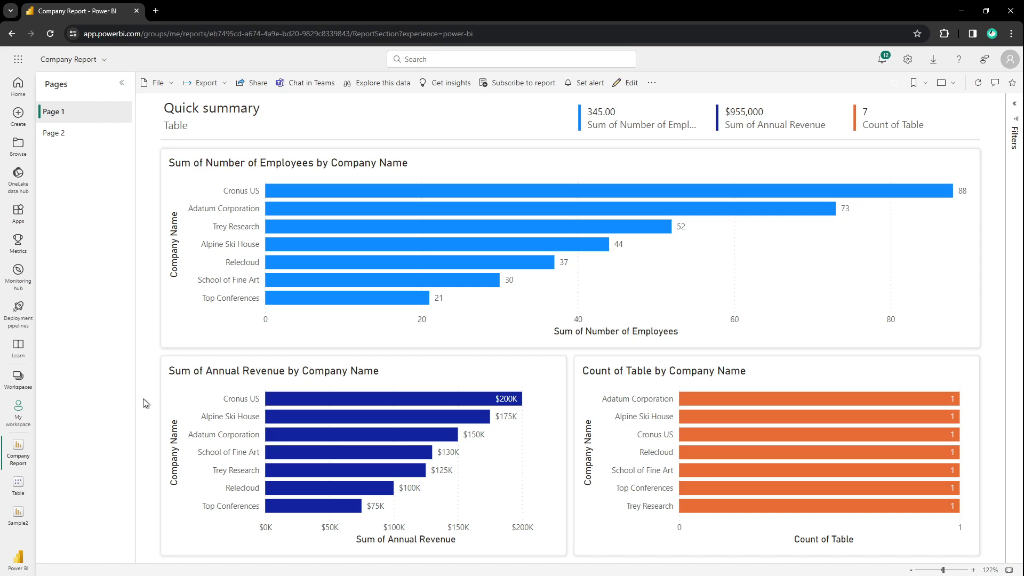
{"action": "left_click", "coordinate": [630, 87]}
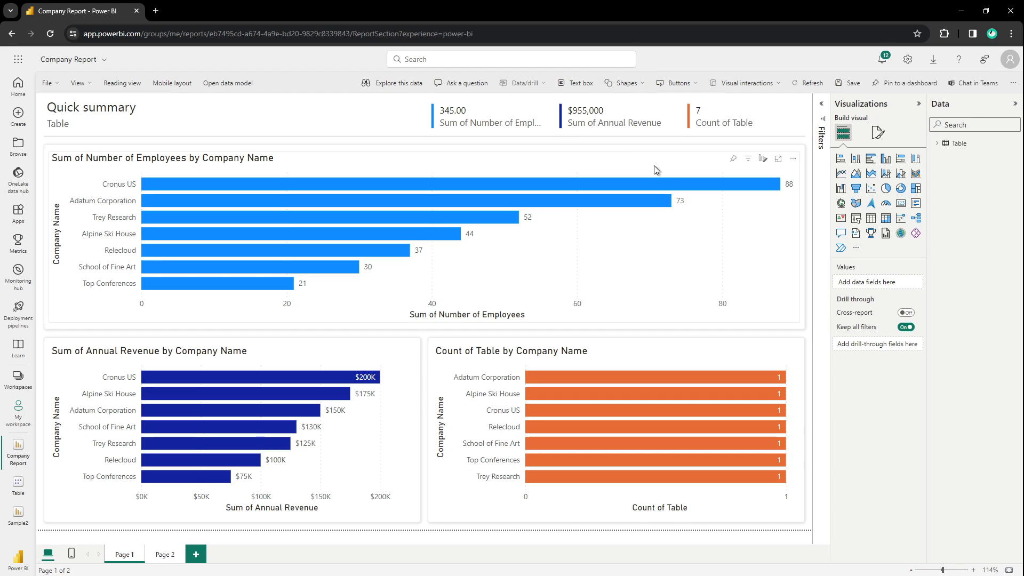
{"action": "left_click", "coordinate": [733, 158]}
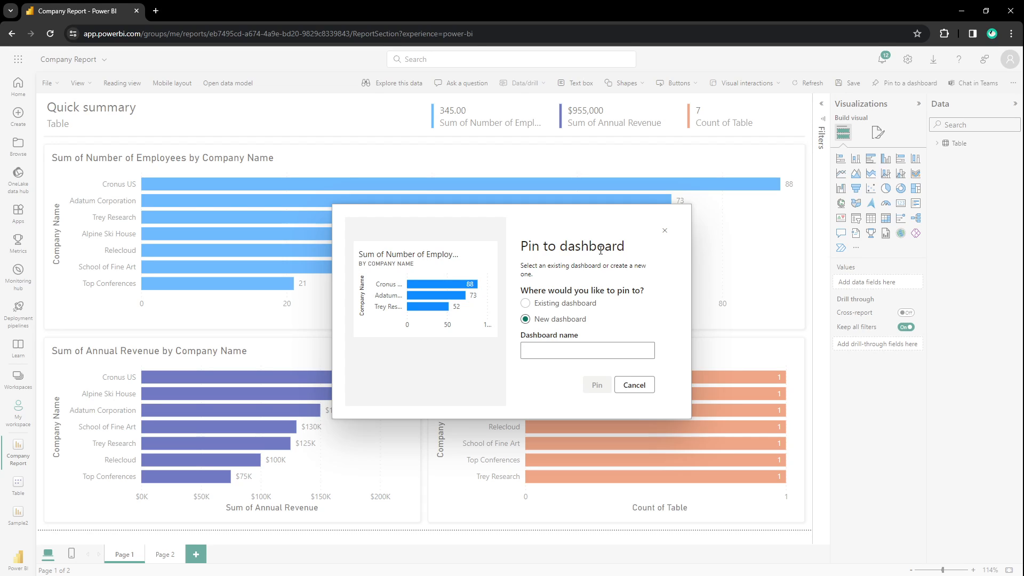
{"action": "left_click_drag", "start_coordinate": [533, 307], "coordinate": [555, 309]}
{"action": "left_click", "coordinate": [545, 350]}
{"action": "type", "text": "Report D"}
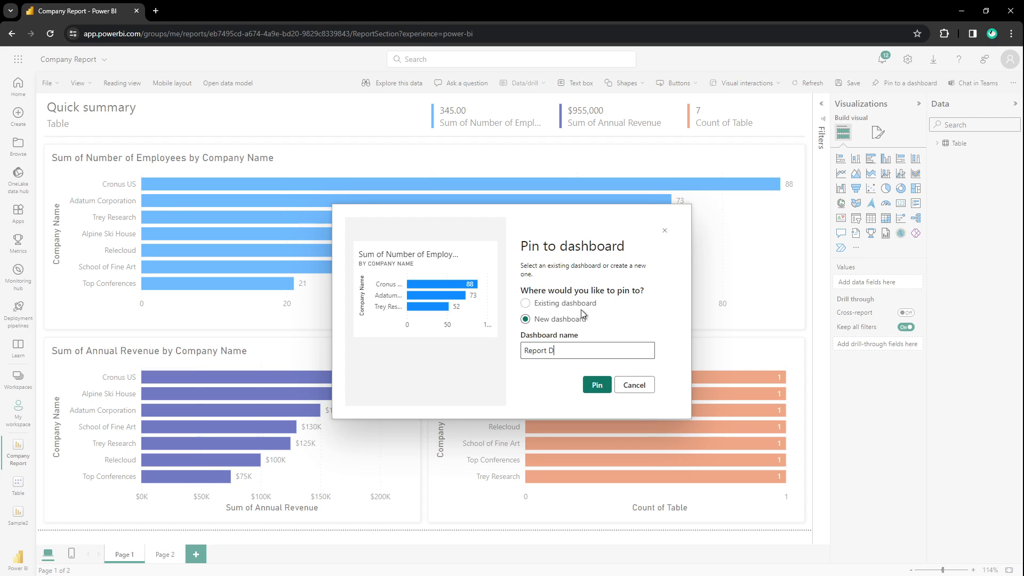
{"action": "type", "text": "ashboard"}
{"action": "left_click", "coordinate": [593, 389]}
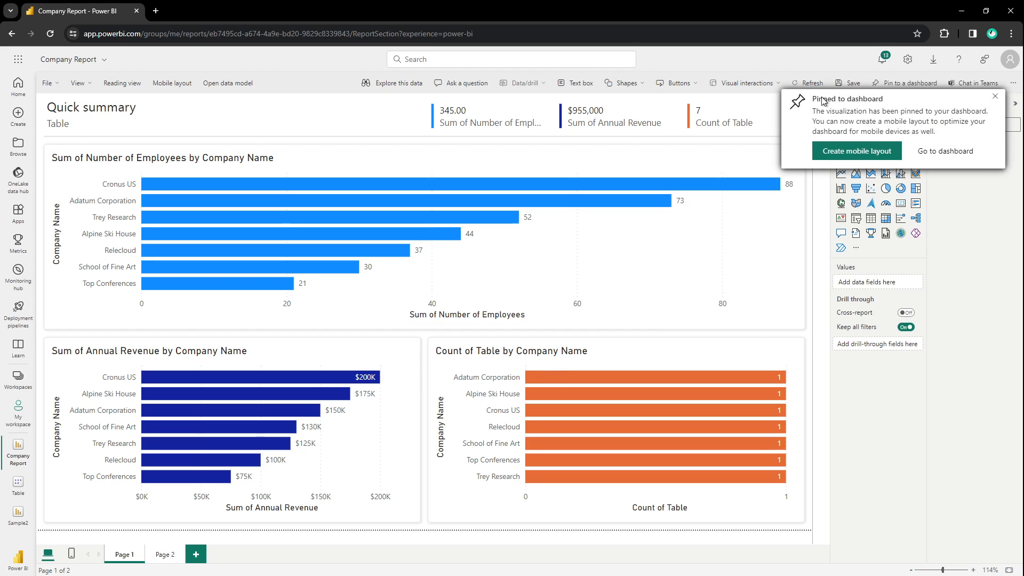
Open Report Dashboard and try to enlarge the pinned employees bar chart tile
{"action": "left_click", "coordinate": [941, 152]}
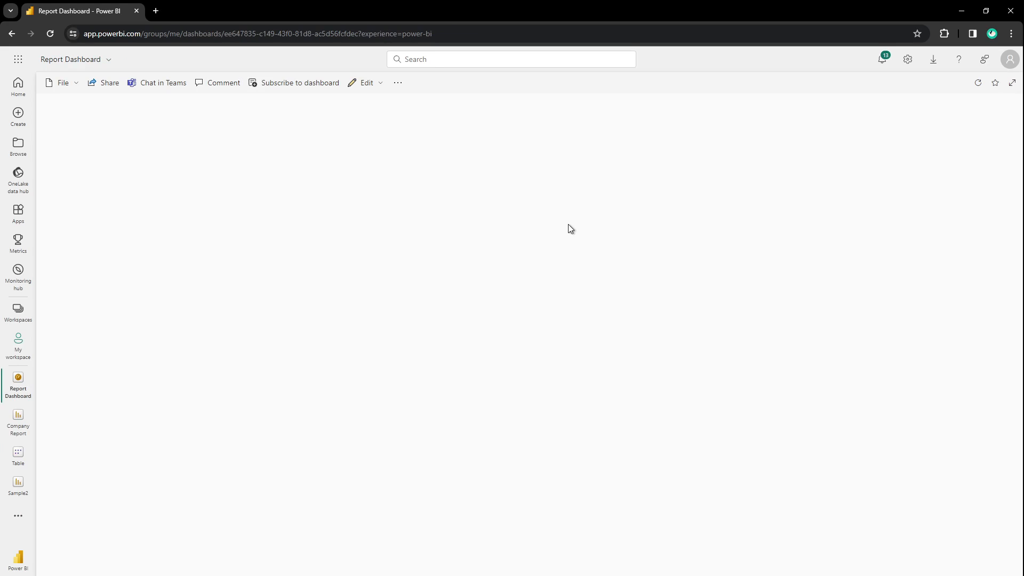
{"action": "mouse_move", "coordinate": [188, 228]}
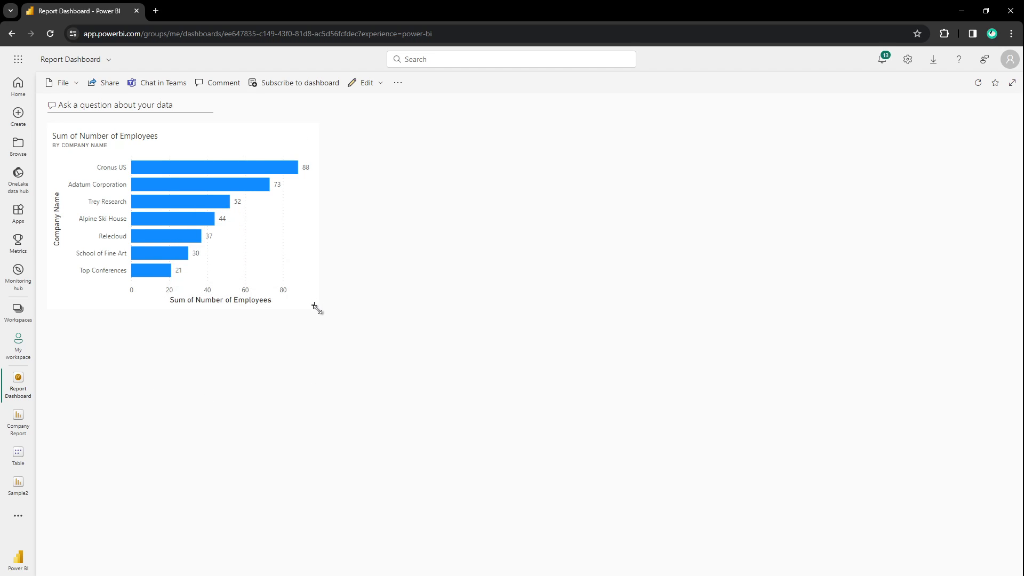
{"action": "left_click_drag", "start_coordinate": [315, 309], "coordinate": [344, 327]}
Reopen Company Report for editing and pin Page 2's annual revenue pie chart to the existing Report Dashboard
{"action": "left_click", "coordinate": [18, 430]}
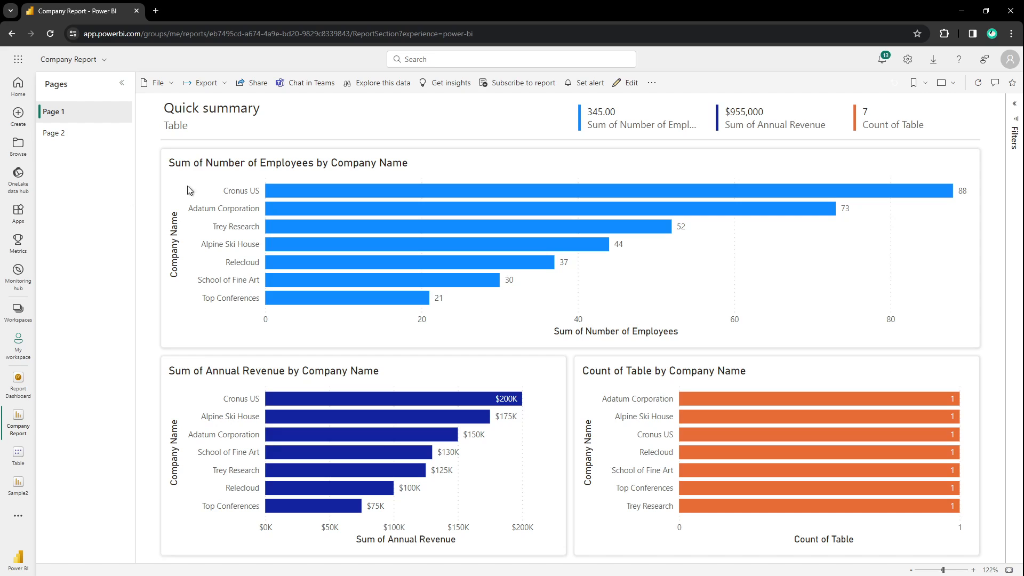
{"action": "left_click", "coordinate": [634, 88]}
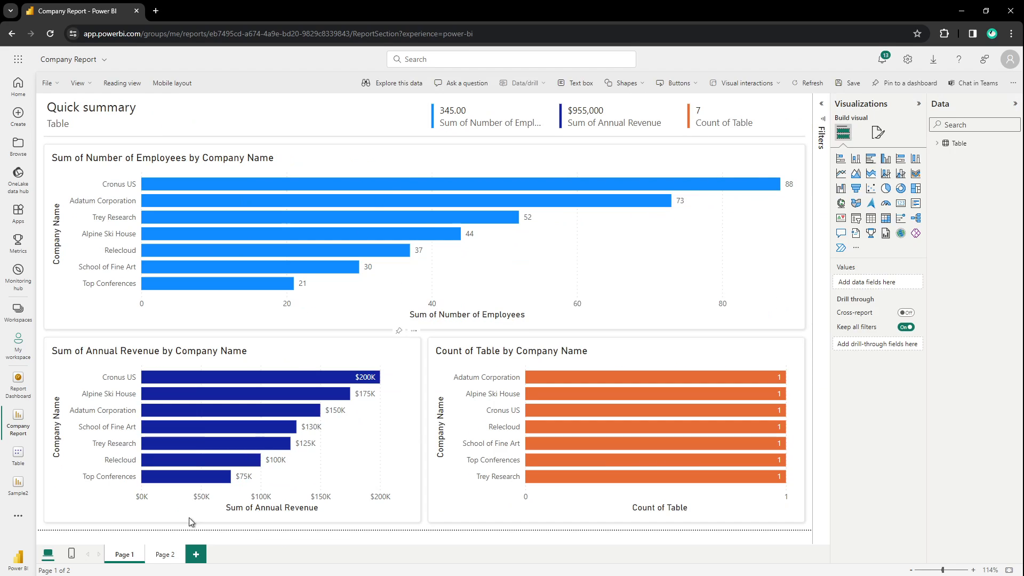
{"action": "left_click", "coordinate": [158, 557]}
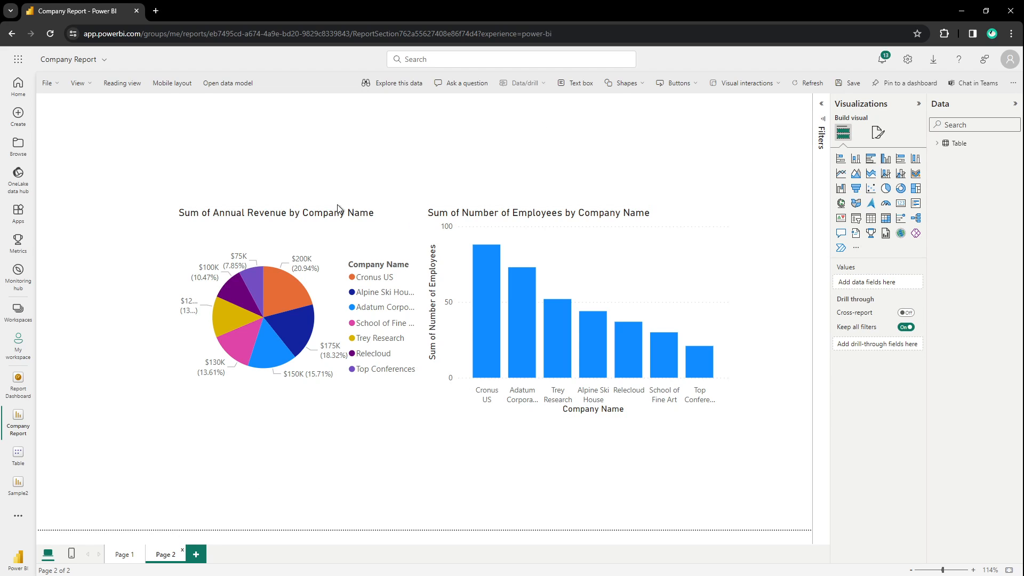
{"action": "left_click", "coordinate": [357, 215]}
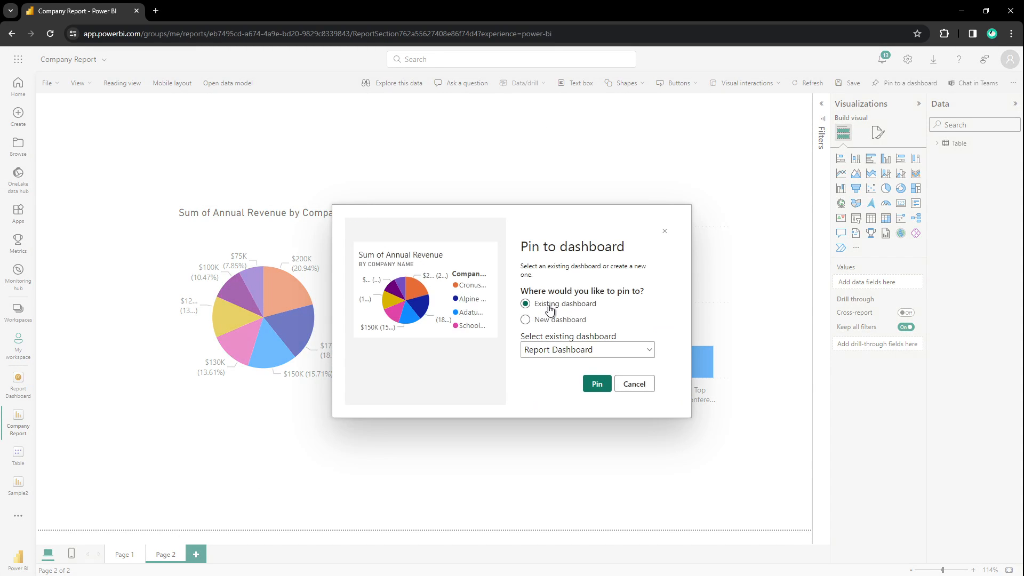
{"action": "left_click", "coordinate": [596, 383]}
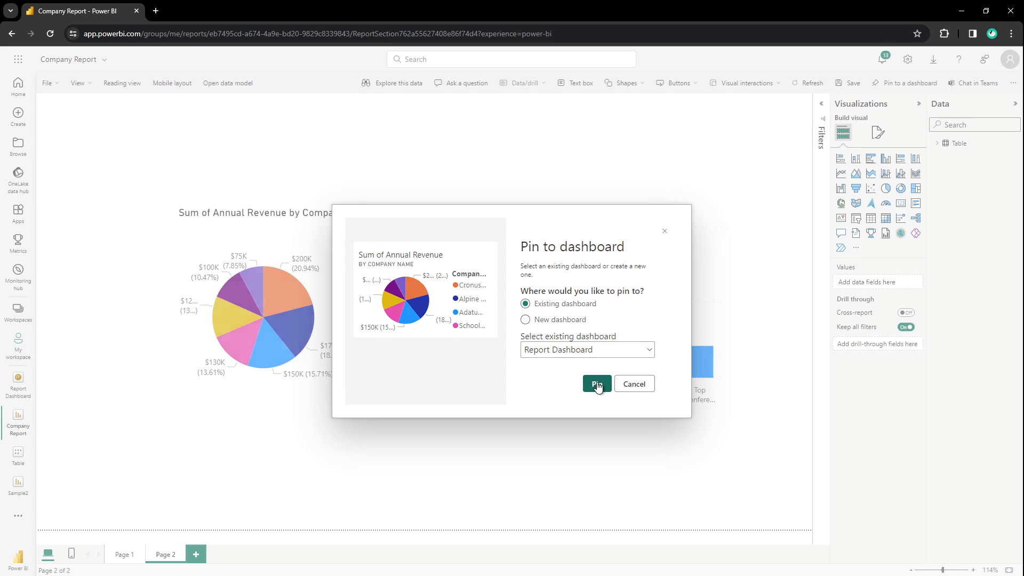
Pin Page 2's employees column chart to the existing Report Dashboard and open that dashboard
{"action": "left_click", "coordinate": [724, 214]}
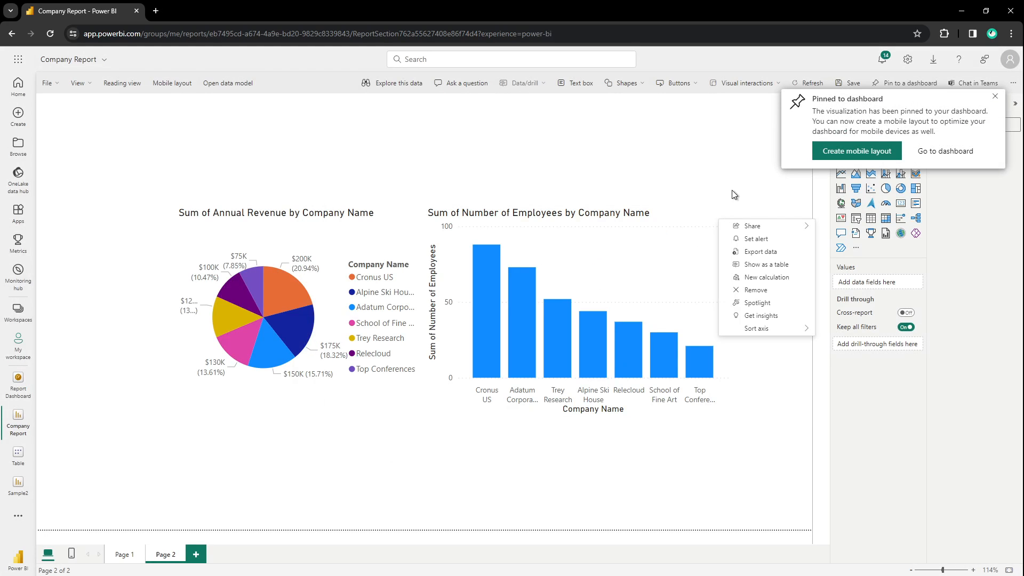
{"action": "left_click", "coordinate": [663, 213]}
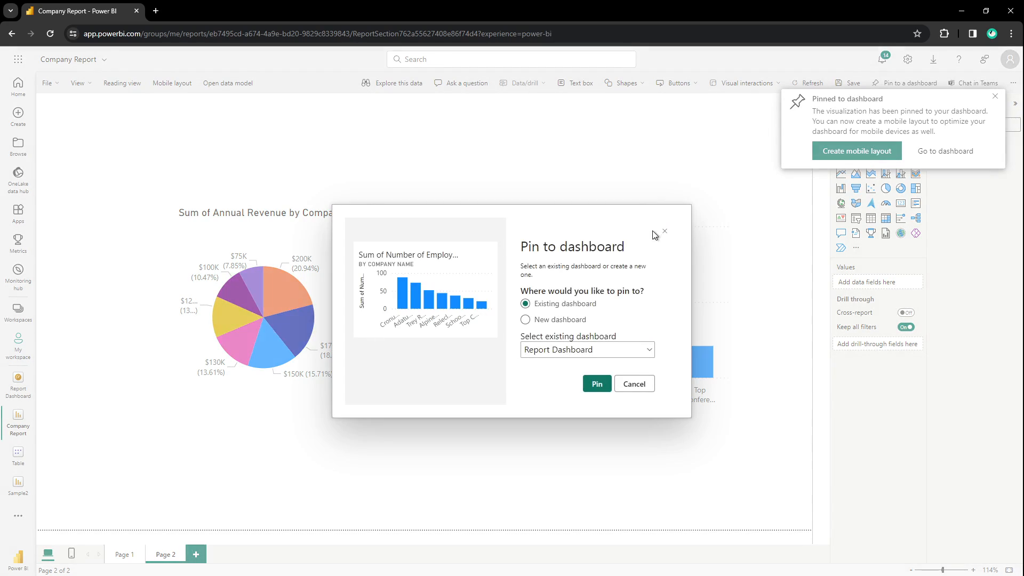
{"action": "left_click", "coordinate": [596, 384]}
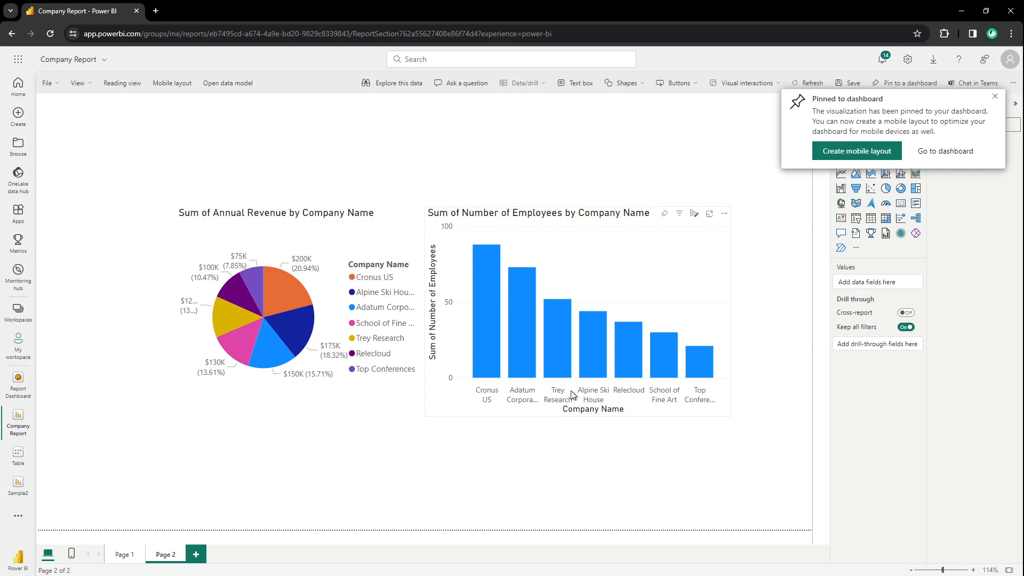
{"action": "left_click", "coordinate": [927, 155]}
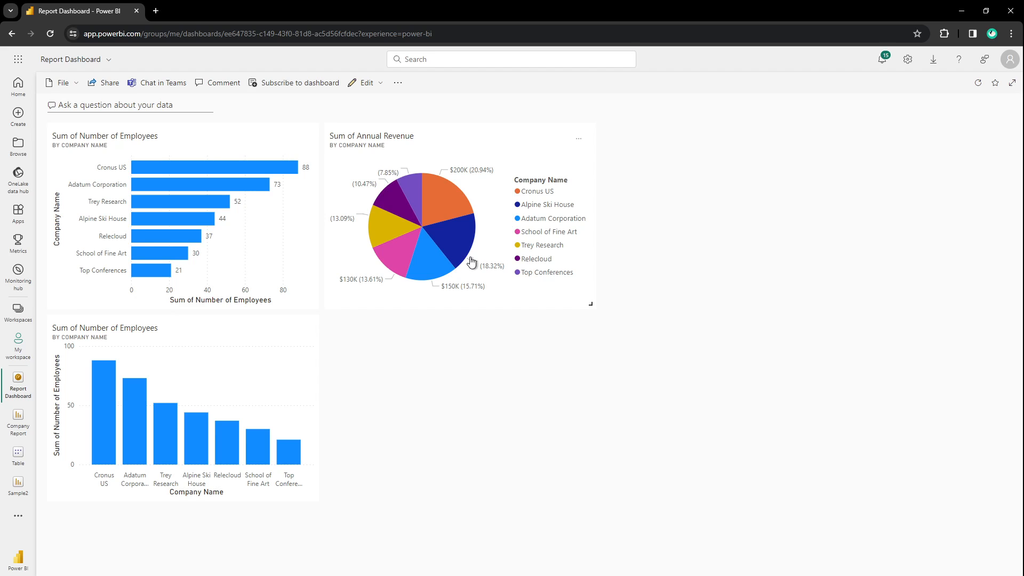
View the source report behind the employees bar chart tile and return to the dashboard
{"action": "mouse_move", "coordinate": [459, 248]}
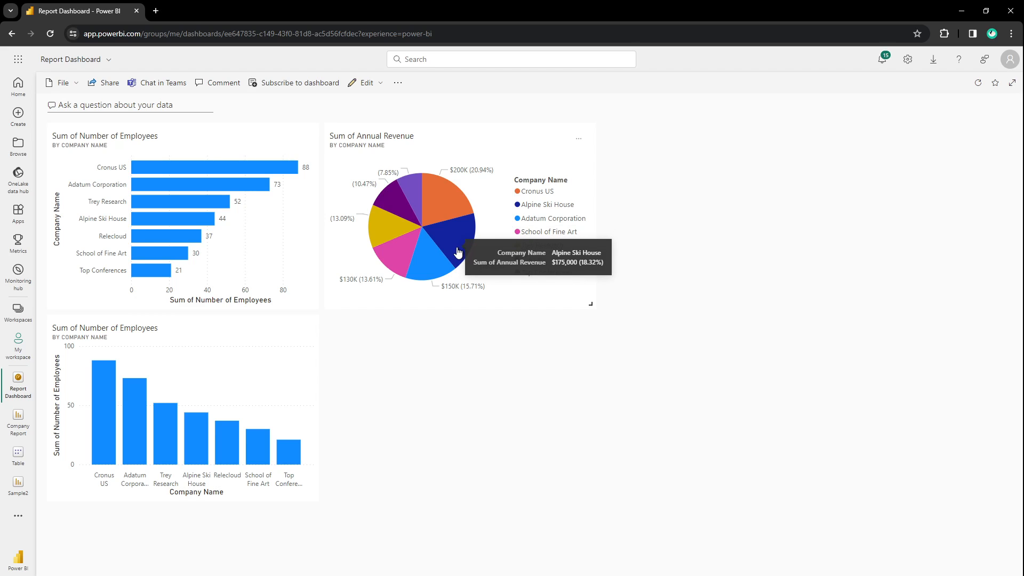
{"action": "left_click", "coordinate": [224, 225]}
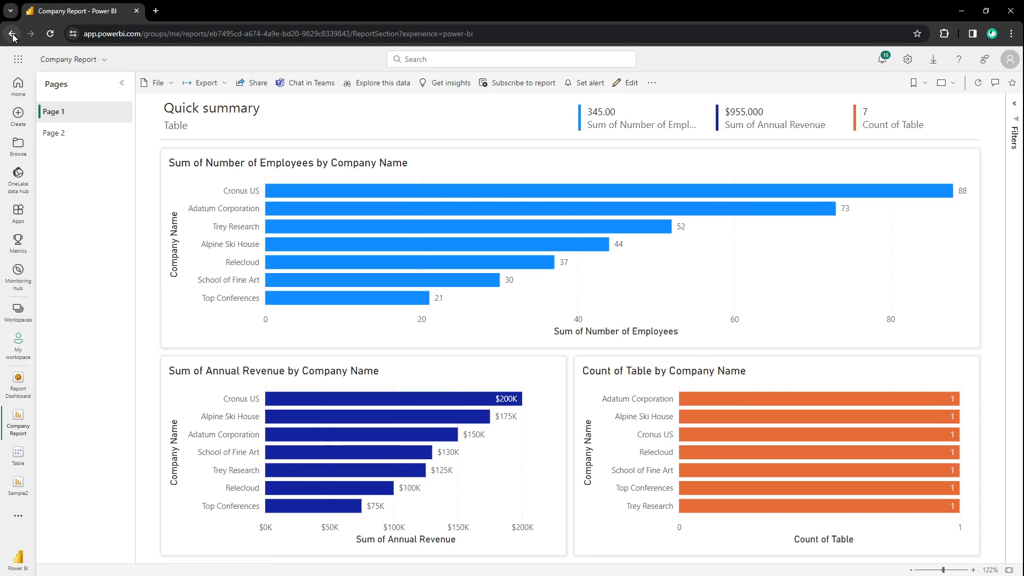
{"action": "left_click", "coordinate": [12, 34]}
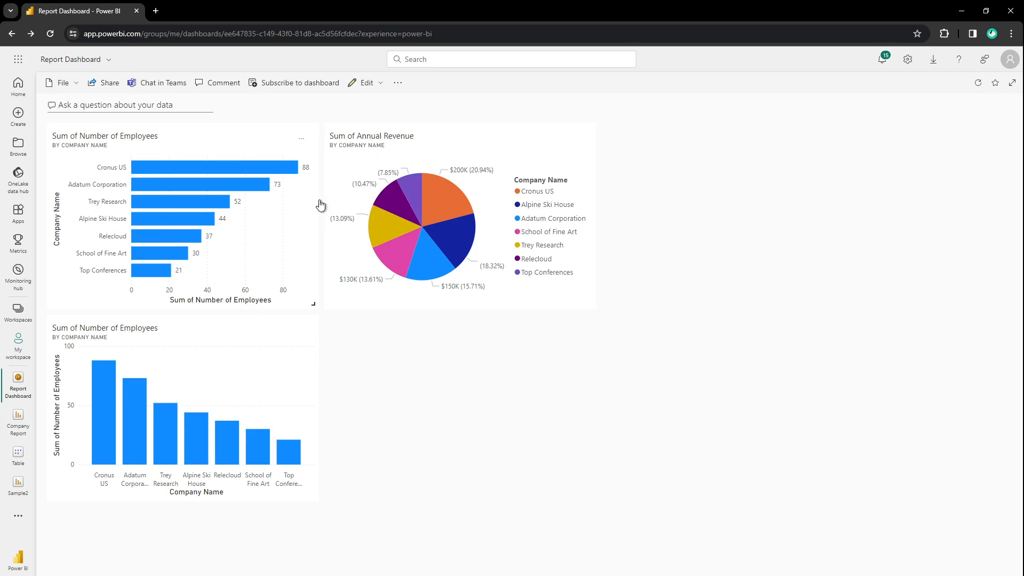
Move the employees bar chart tile into the dashboard's third column, beyond the revenue pie chart, and enlarge it
{"action": "left_click_drag", "start_coordinate": [394, 210], "coordinate": [402, 241]}
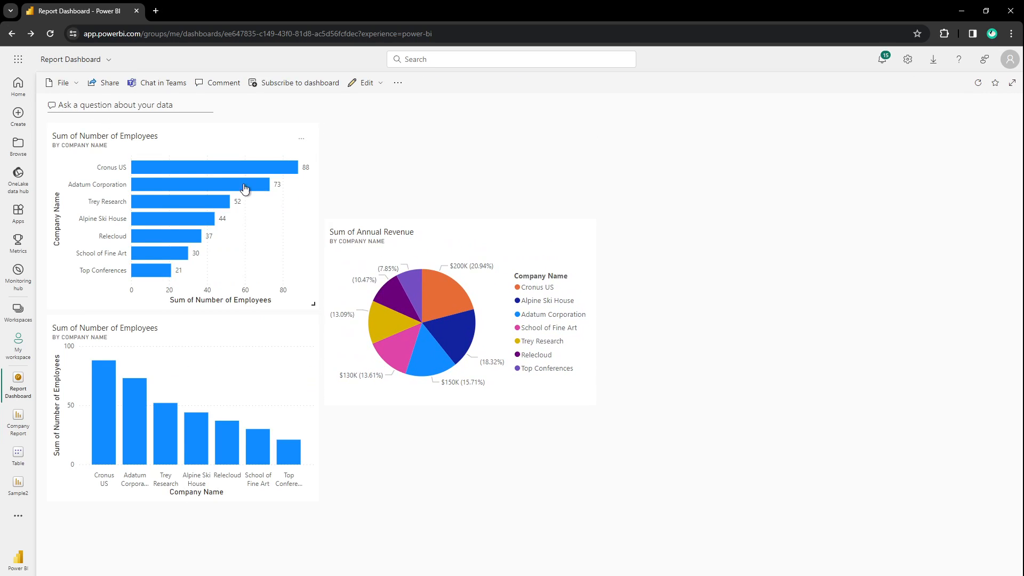
{"action": "left_click_drag", "start_coordinate": [246, 191], "coordinate": [724, 198]}
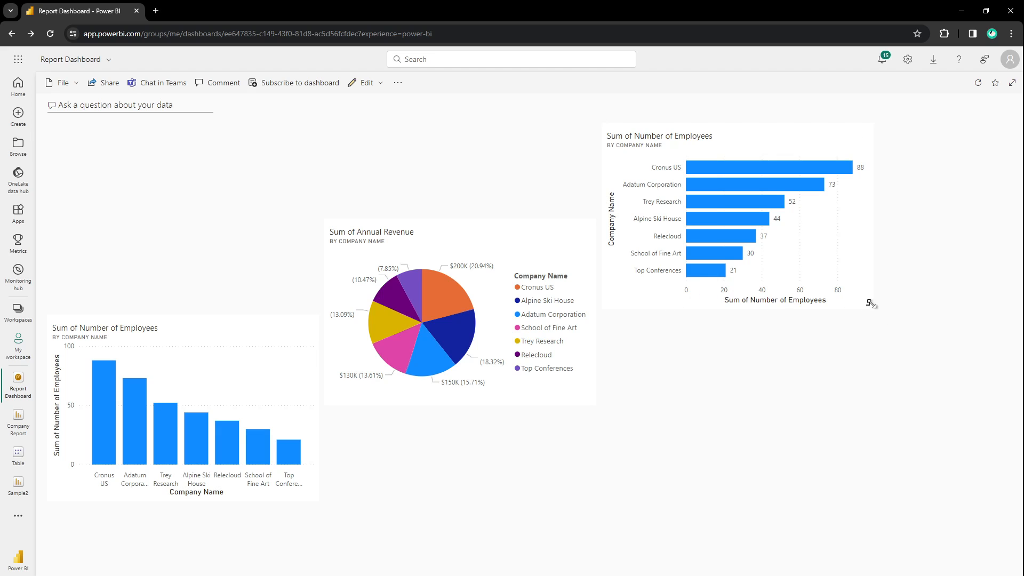
{"action": "left_click_drag", "start_coordinate": [868, 302], "coordinate": [925, 345]}
Place the revenue pie chart tile, made taller, in the first column and the employees column chart atop the middle column
{"action": "left_click_drag", "start_coordinate": [335, 232], "coordinate": [224, 160]}
{"action": "left_click_drag", "start_coordinate": [461, 316], "coordinate": [458, 405]}
{"action": "left_click_drag", "start_coordinate": [220, 490], "coordinate": [503, 506]}
{"action": "left_click_drag", "start_coordinate": [411, 324], "coordinate": [277, 310]}
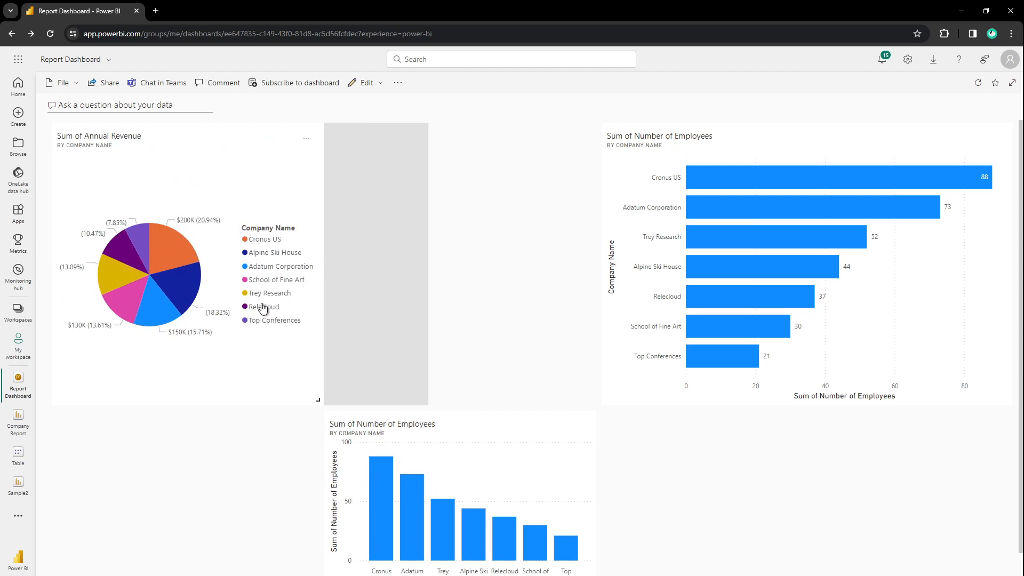
{"action": "left_click_drag", "start_coordinate": [461, 448], "coordinate": [471, 251]}
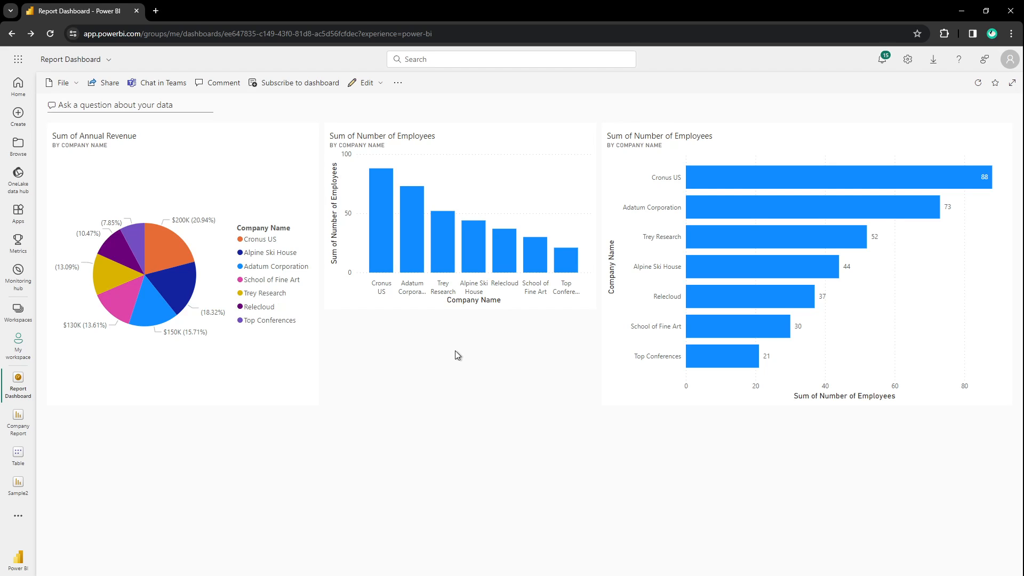
{"action": "left_click", "coordinate": [62, 85]}
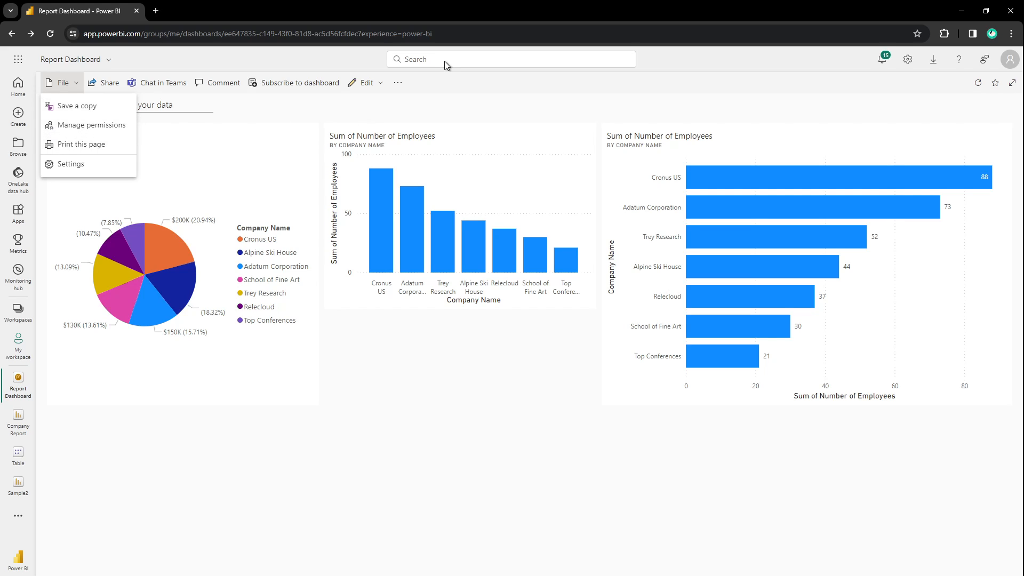
{"action": "left_click", "coordinate": [262, 108]}
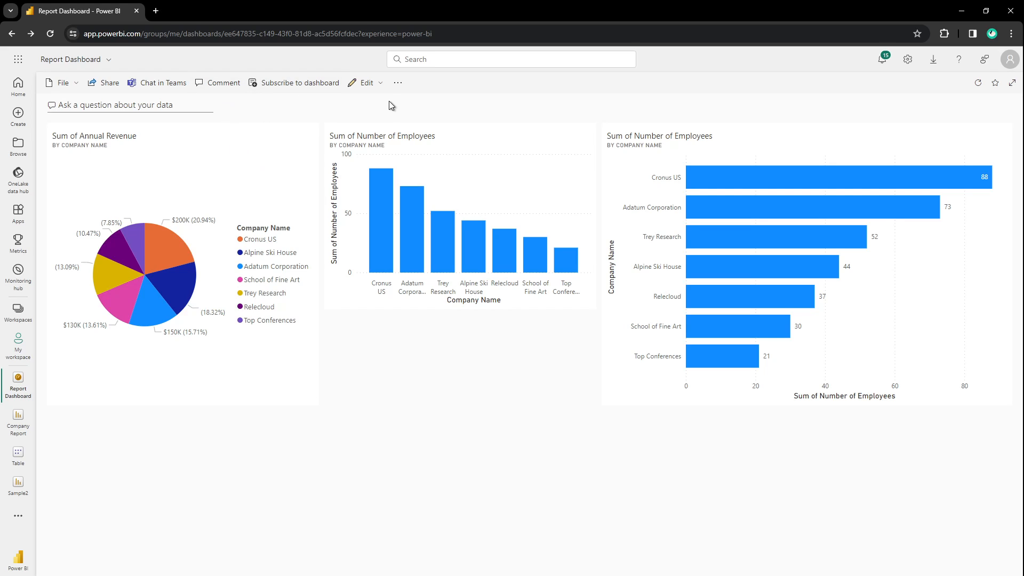
Start a new text box tile on the dashboard and title it "Report Dashboard Title"
{"action": "left_click", "coordinate": [366, 86]}
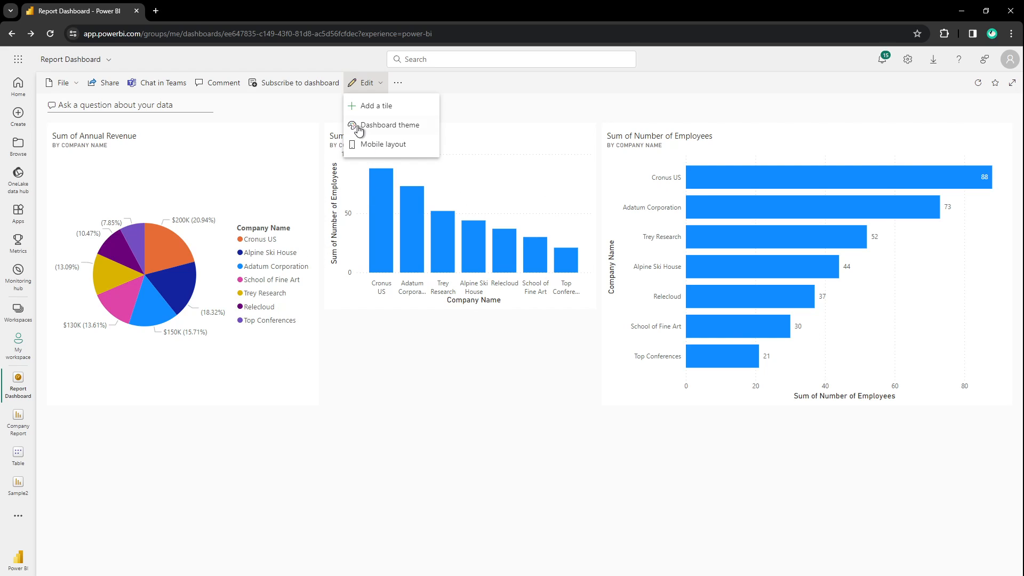
{"action": "left_click", "coordinate": [368, 106]}
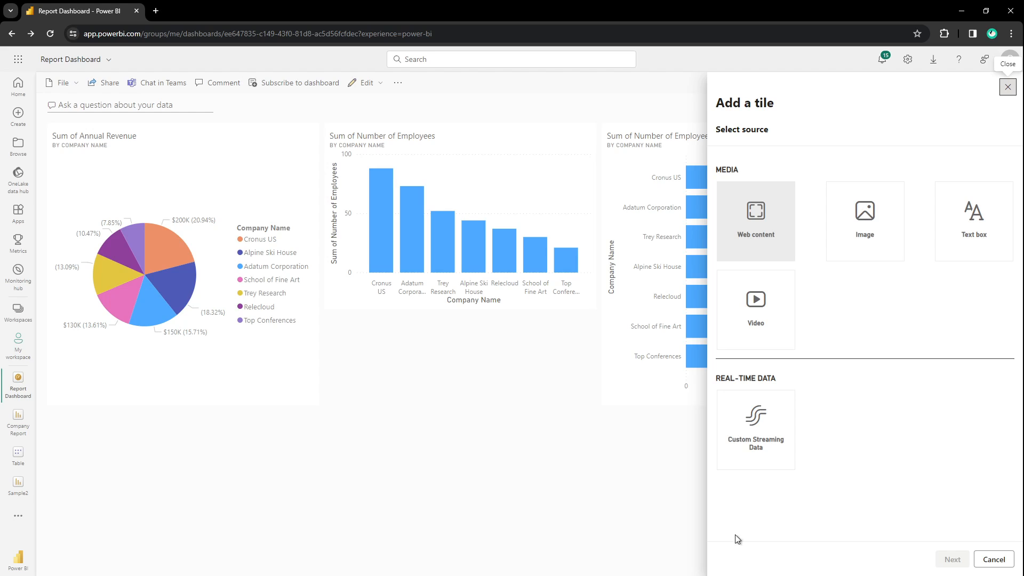
{"action": "left_click", "coordinate": [958, 252]}
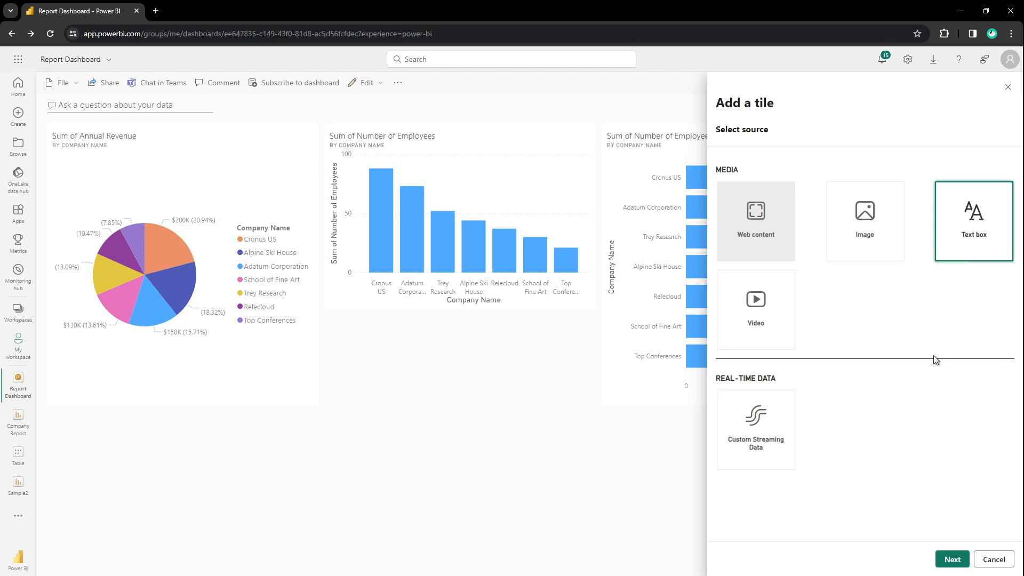
{"action": "left_click", "coordinate": [944, 561]}
{"action": "left_click", "coordinate": [772, 229]}
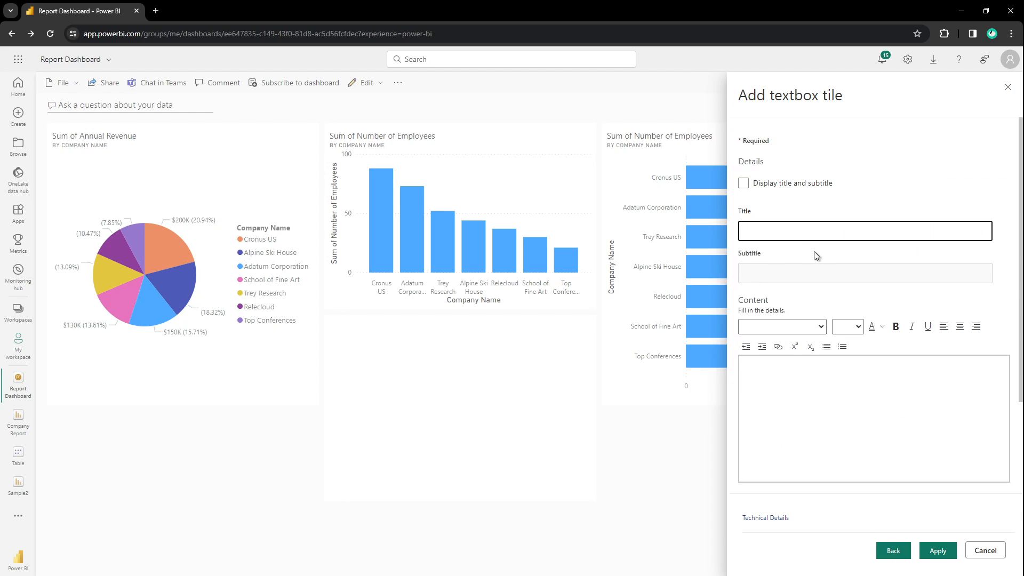
{"action": "type", "text": "Report Das"}
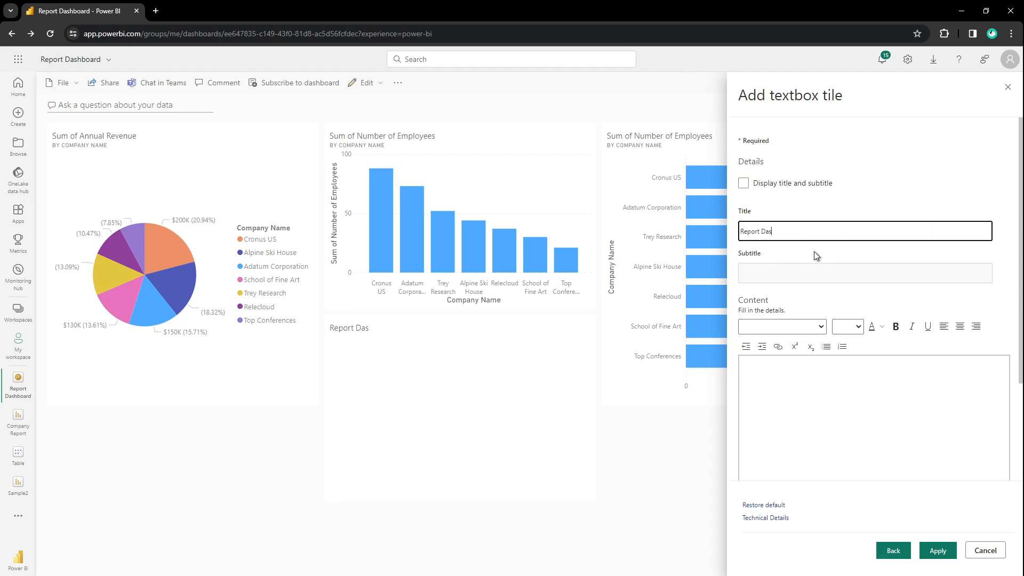
{"action": "type", "text": "hboard Title"}
Finish the text box tile with the content "Some Subcontent Description" and shorten it to align with its neighbours' lower edge
{"action": "left_click", "coordinate": [839, 434]}
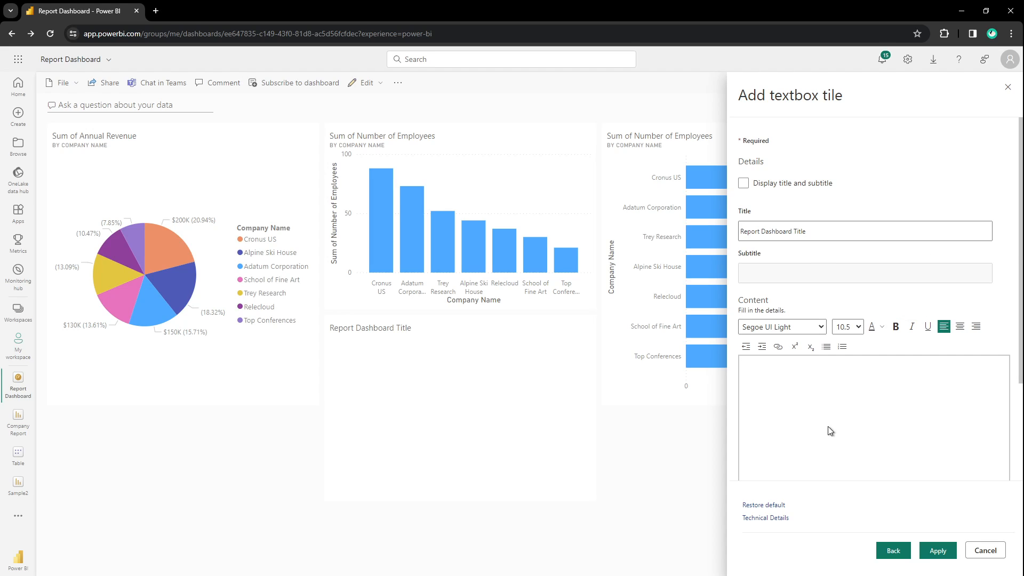
{"action": "type", "text": "Some Subcontent Description"}
{"action": "left_click", "coordinate": [934, 549]}
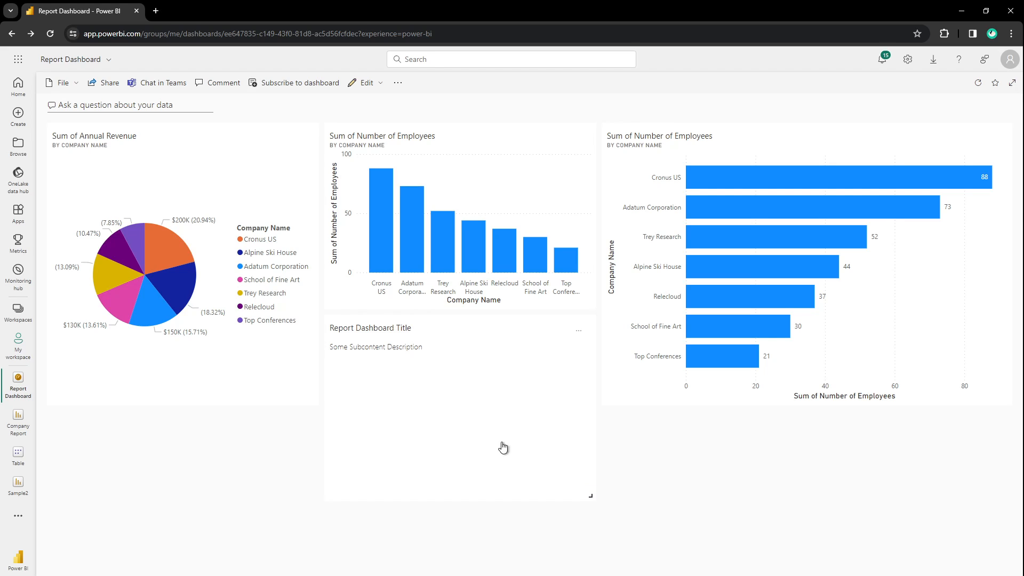
{"action": "left_click_drag", "start_coordinate": [587, 491], "coordinate": [577, 406]}
Open the dashboard theme settings and preview the Color-blind friendly theme on the dashboard
{"action": "left_click", "coordinate": [365, 84]}
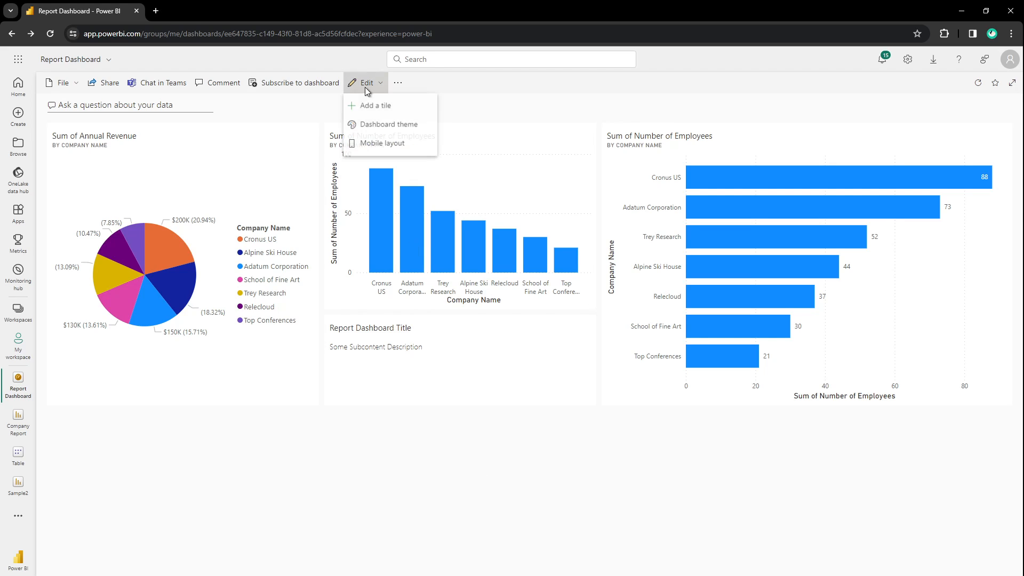
{"action": "left_click", "coordinate": [373, 126]}
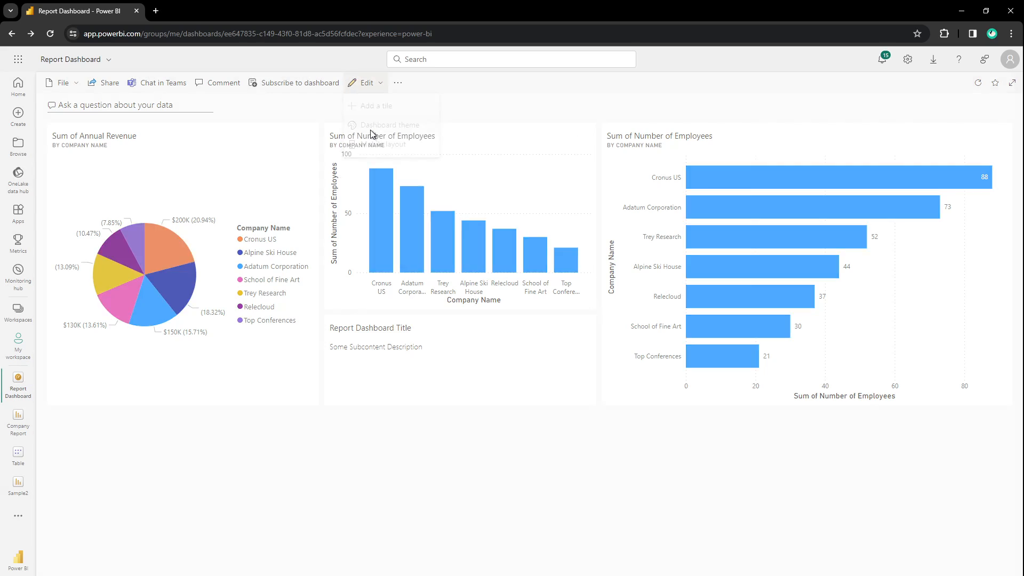
{"action": "left_click", "coordinate": [791, 159]}
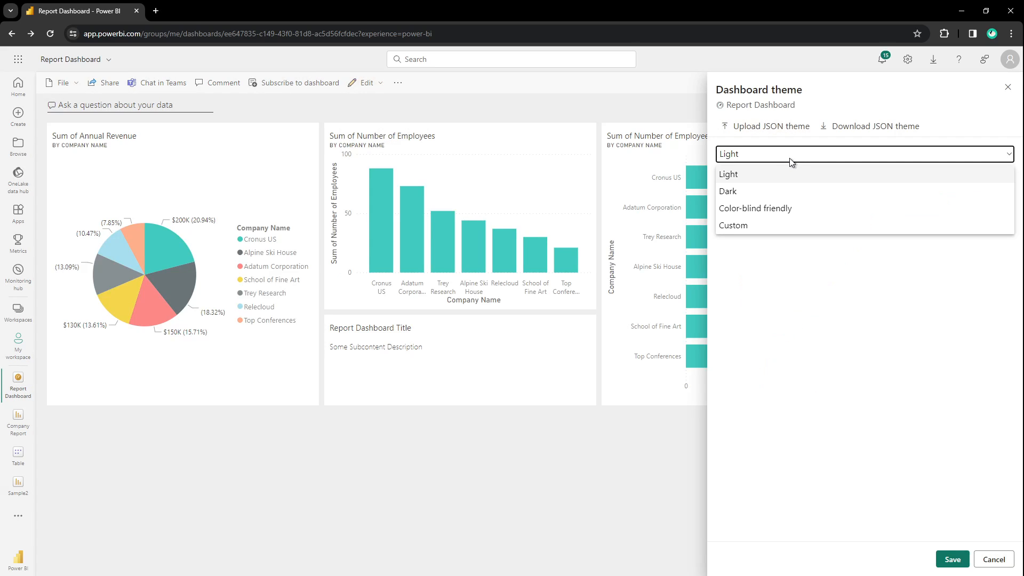
{"action": "left_click", "coordinate": [771, 209]}
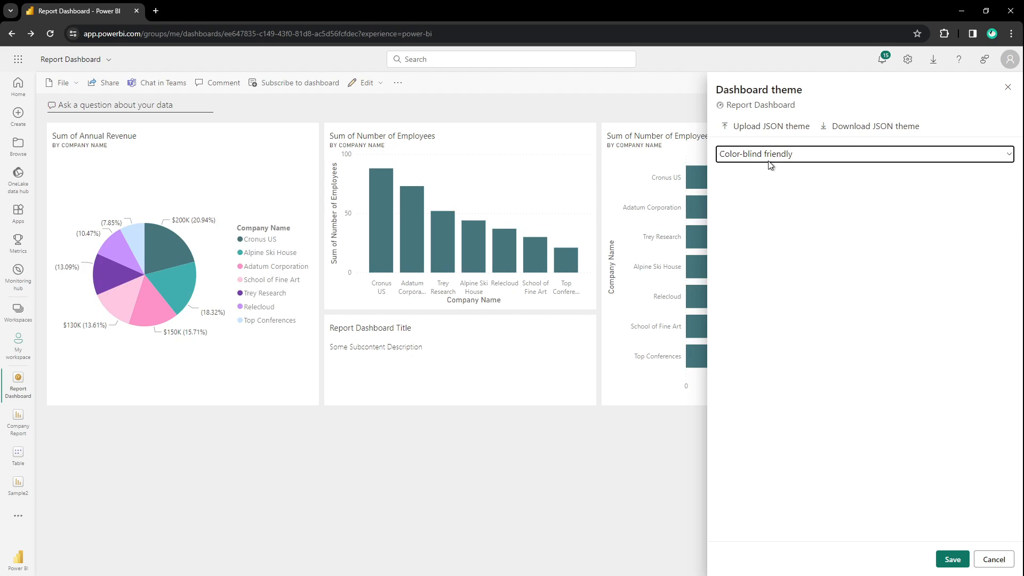
Preview the Dark theme on the dashboard, and close the theme settings without saving the change
{"action": "left_click", "coordinate": [771, 156]}
{"action": "left_click", "coordinate": [761, 192]}
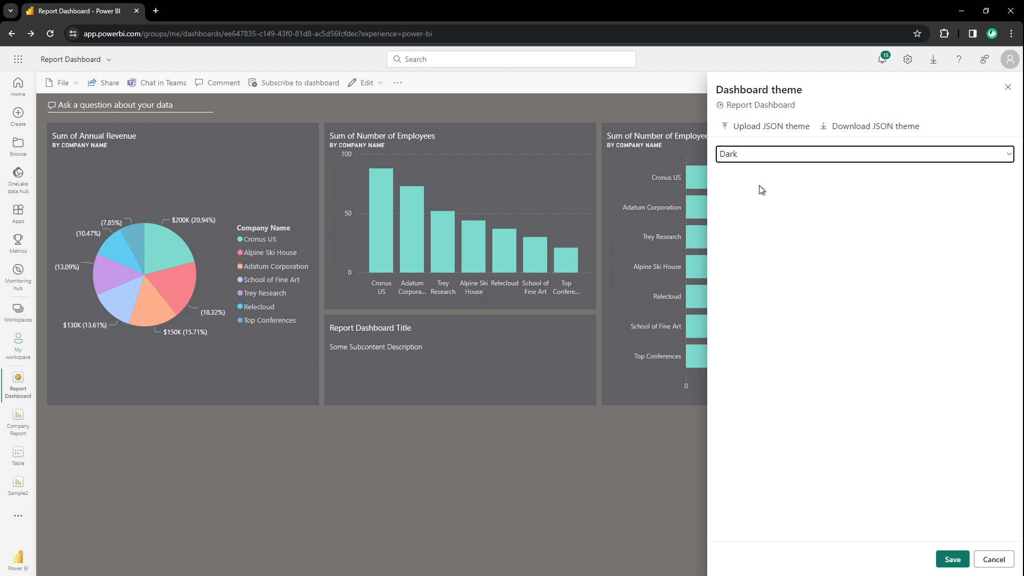
{"action": "left_click", "coordinate": [763, 157]}
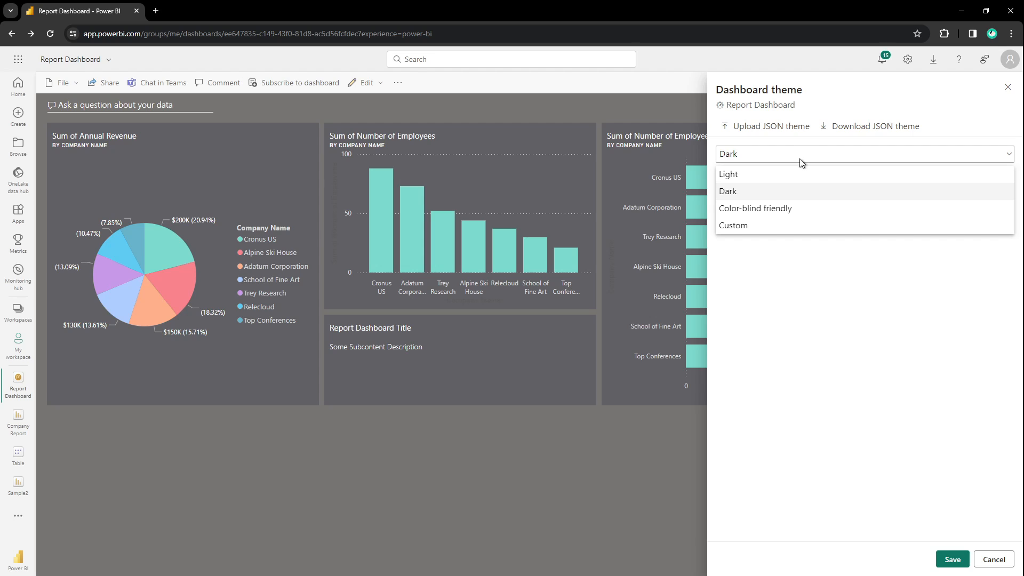
{"action": "left_click", "coordinate": [888, 437]}
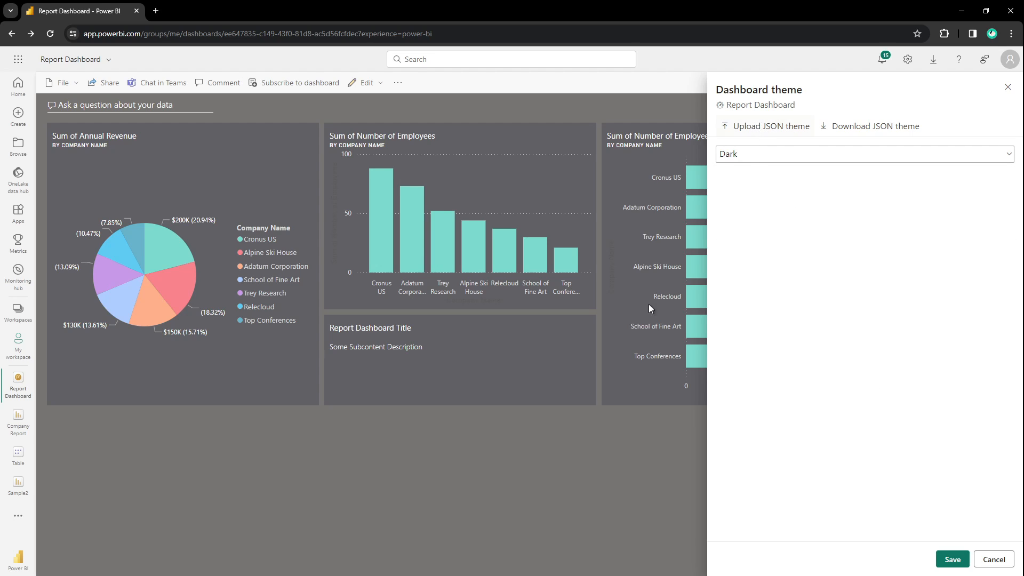
{"action": "left_click", "coordinate": [992, 559]}
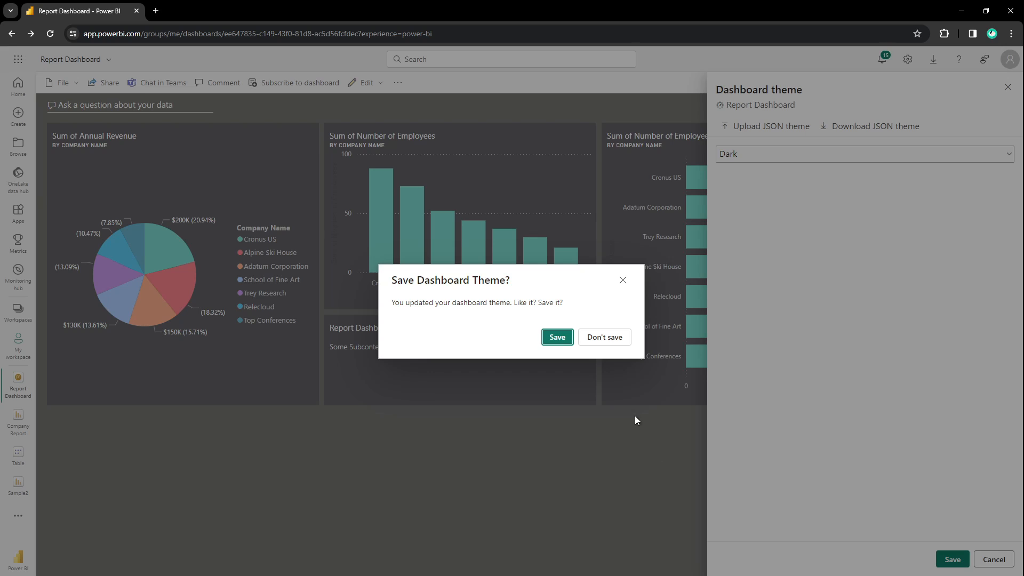
{"action": "left_click", "coordinate": [604, 337]}
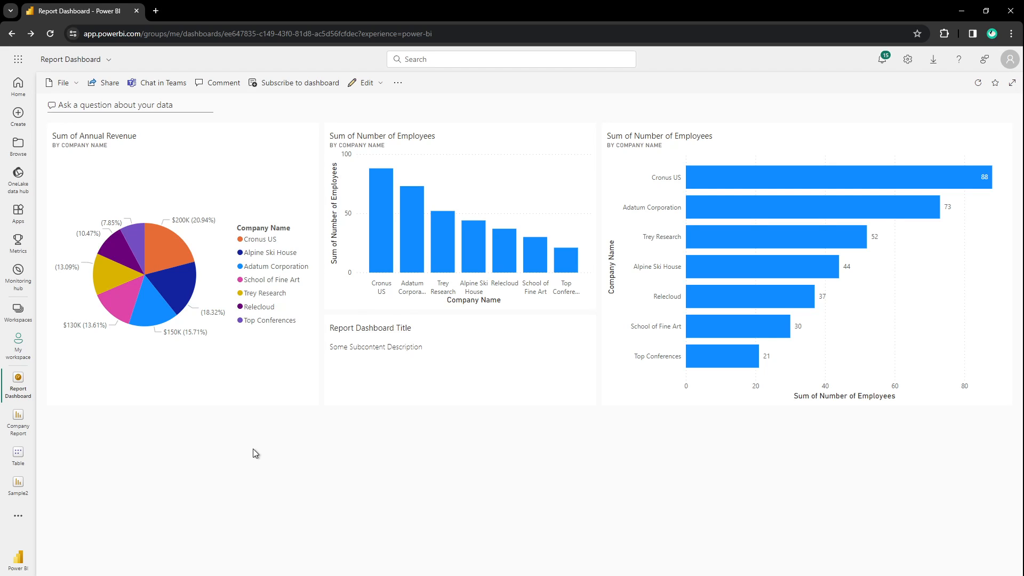
Ask the dashboard's Q&A the suggested question "total annual revenue" and return to the dashboard
{"action": "left_click", "coordinate": [103, 106]}
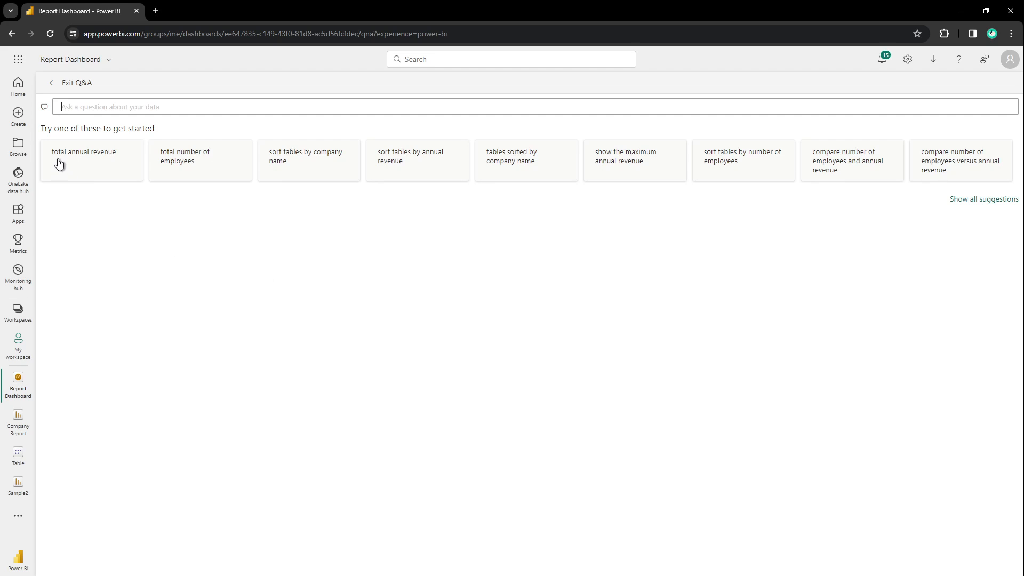
{"action": "left_click", "coordinate": [87, 162]}
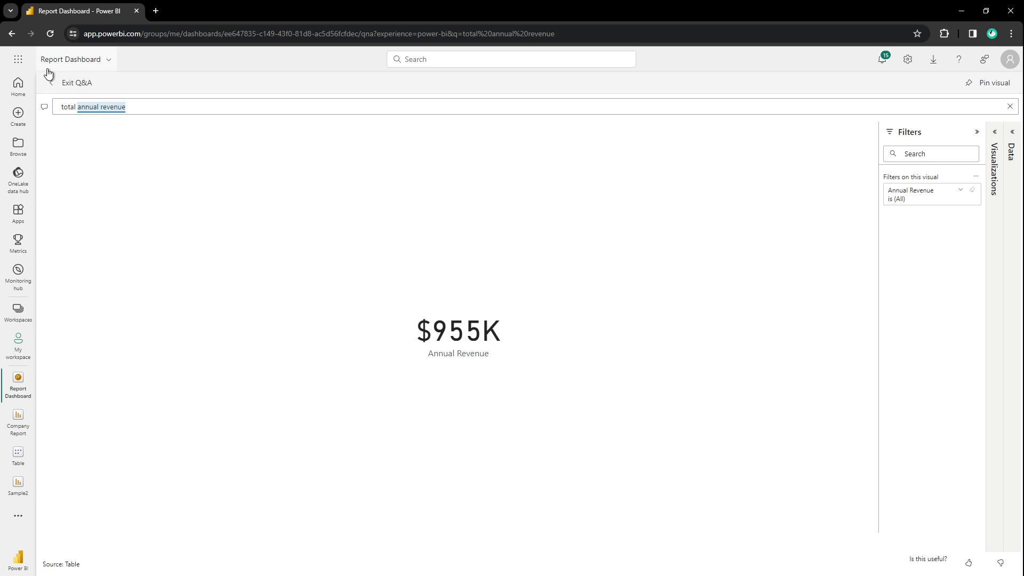
{"action": "left_click", "coordinate": [52, 86]}
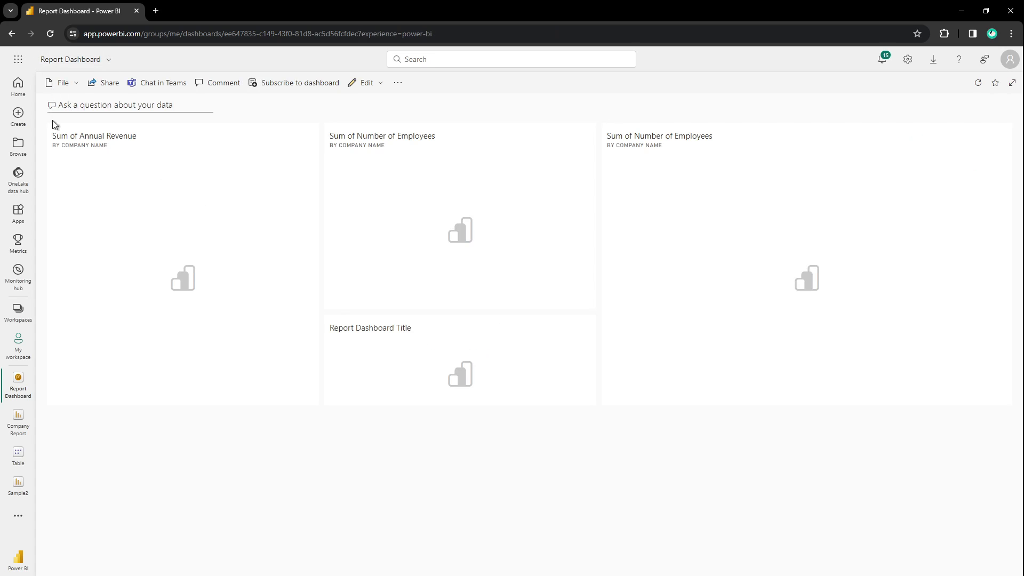